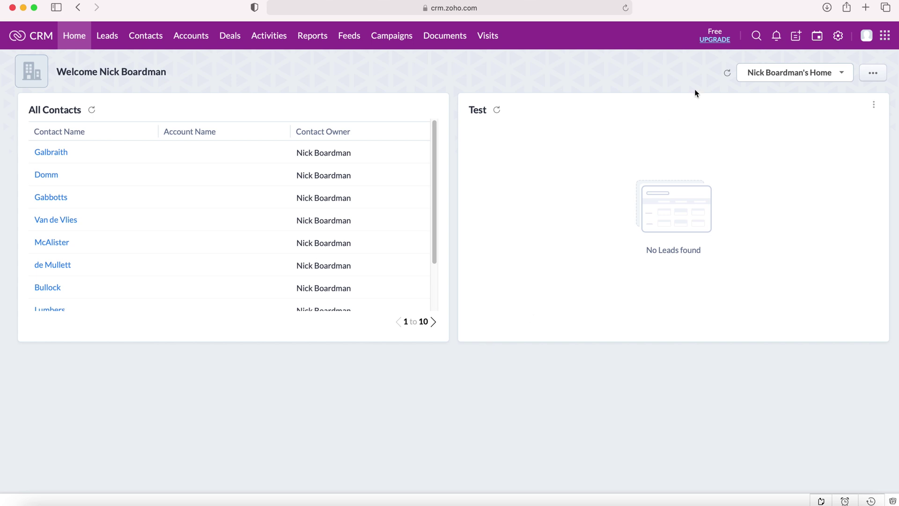
- Open Zoho CRM's Setup page using the gear icon in the top bar
left_click(839, 40)
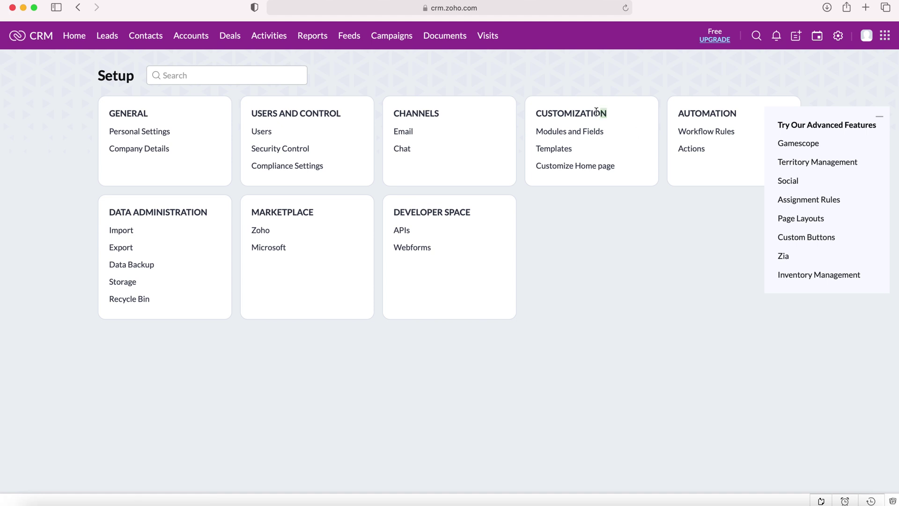
- Go to Modules and Fields and open the Deals module's Standard layout for editing
left_click_drag(607, 113, 535, 113)
left_click(574, 114)
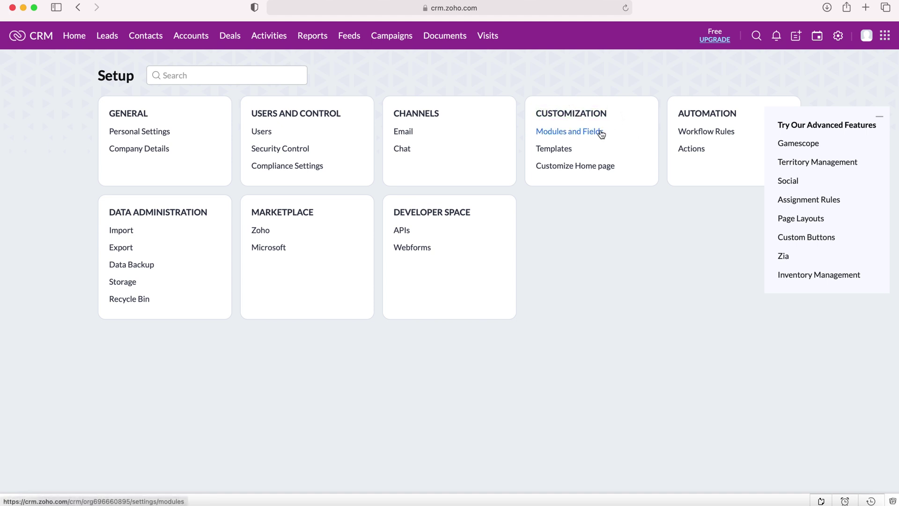
left_click(585, 131)
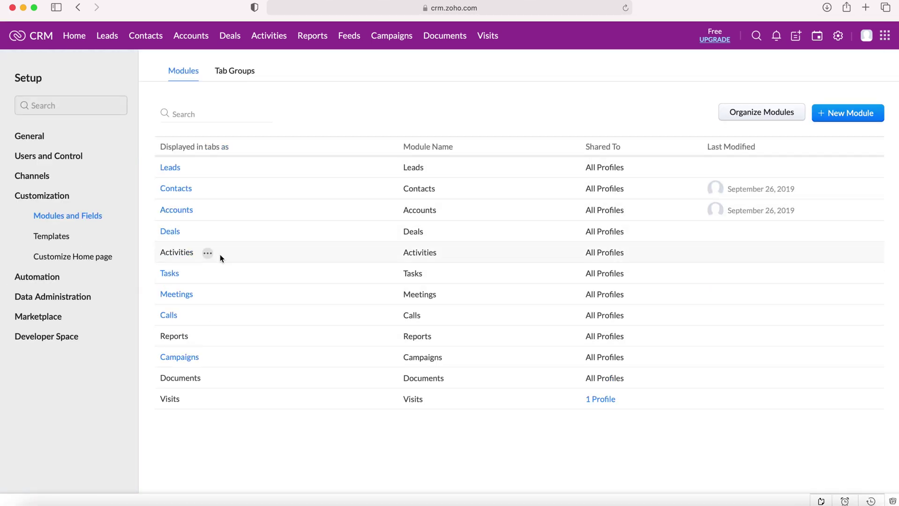
left_click(194, 233)
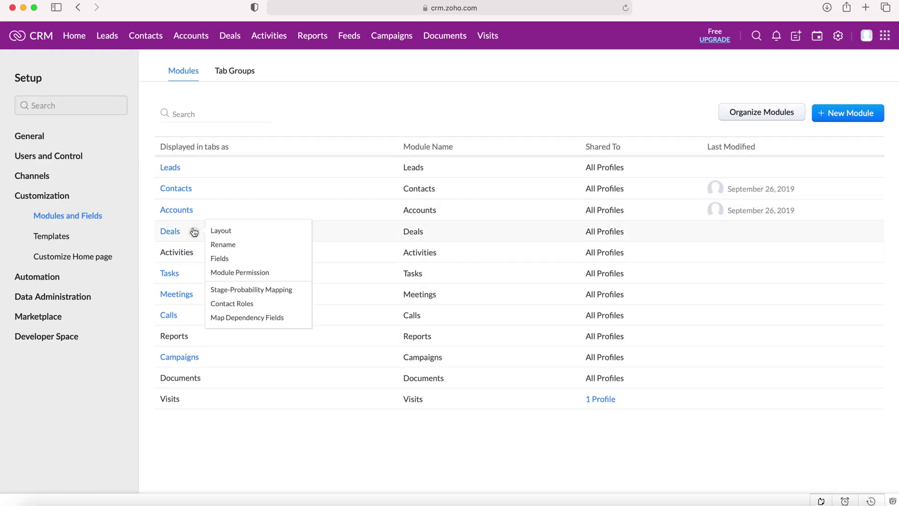
left_click(168, 234)
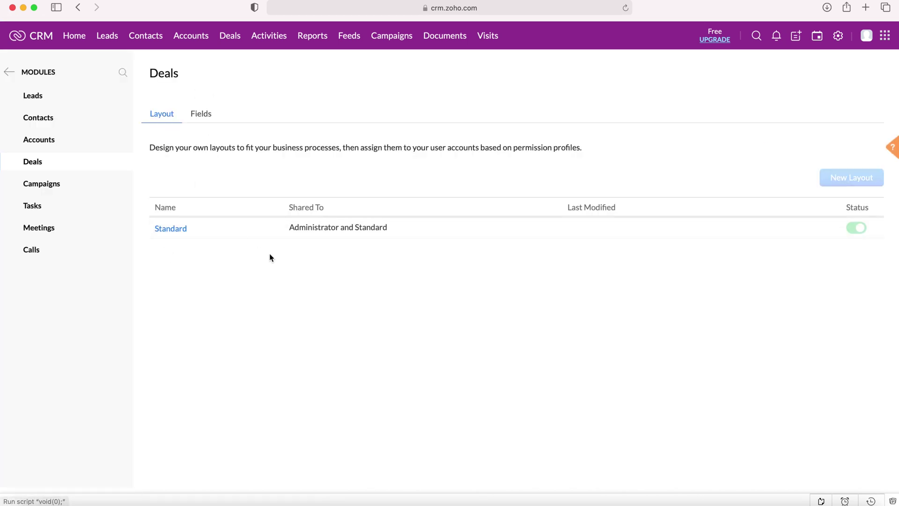
left_click(169, 233)
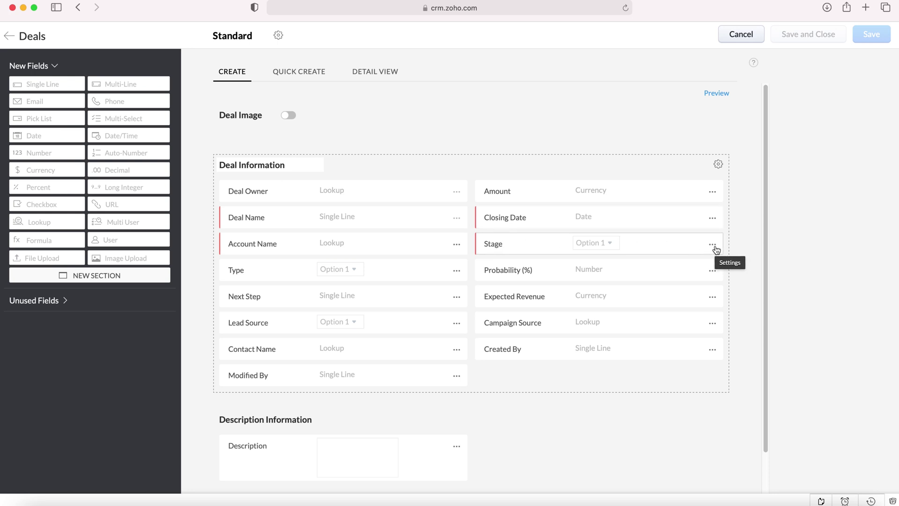
- Open Stage-Probability Mapping from the Deals Stage field's options menu
left_click(713, 245)
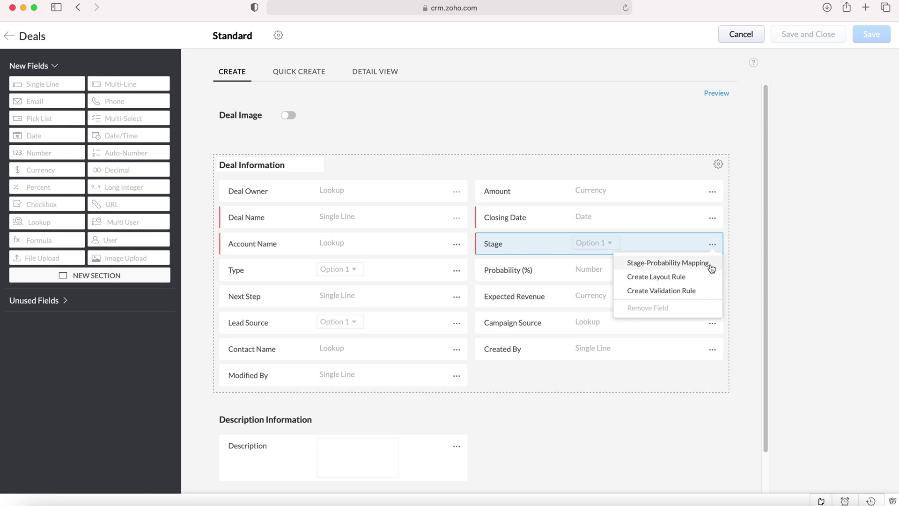
left_click(712, 268)
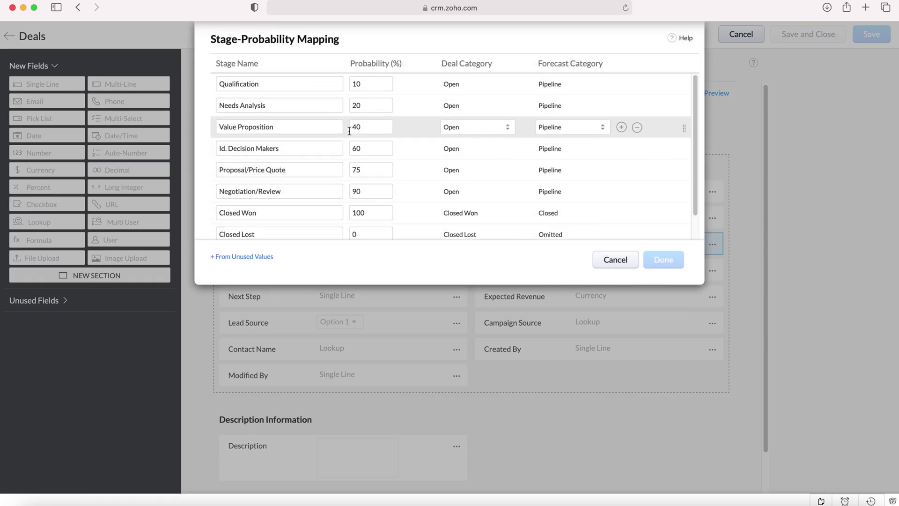
- Review the stages from Qualification at 10% to Closed Lost at 0%, then select Qualification
scroll(317, 127, "down", 2)
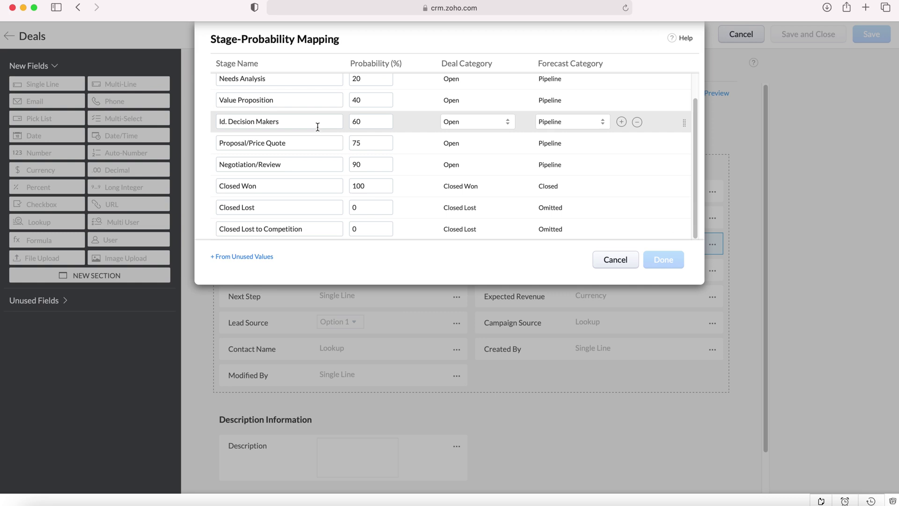
scroll(318, 127, "up", 2)
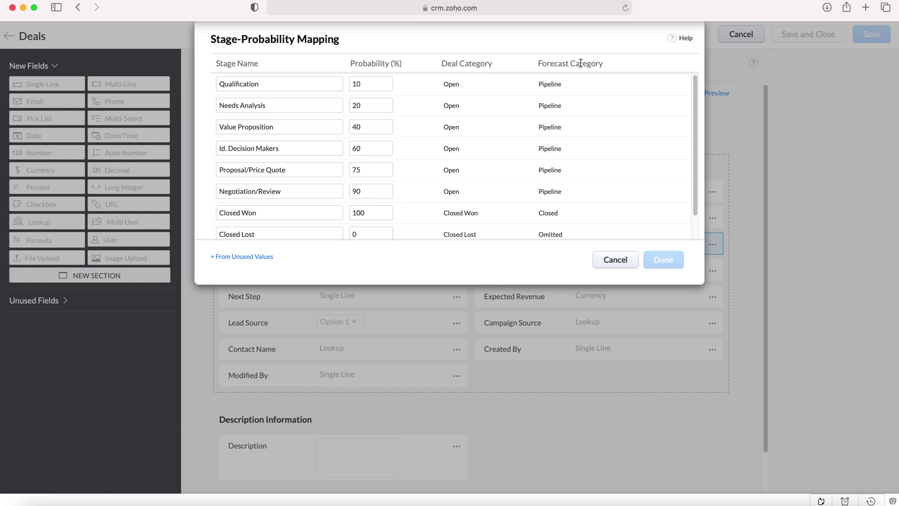
scroll(267, 134, "down", 2)
mouse_move(265, 142)
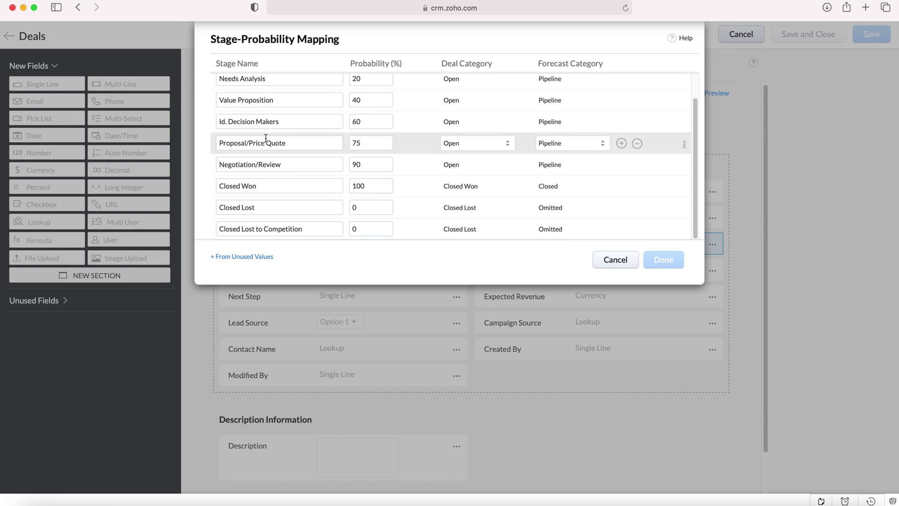
scroll(264, 163, "up", 2)
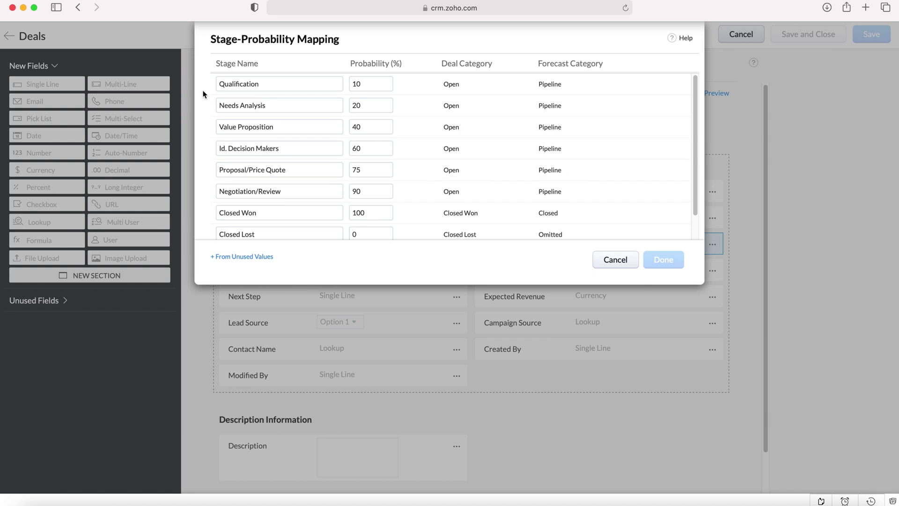
left_click(297, 83)
- Inspect the Qualification stage name and its 10% probability, leaving both unchanged
left_click_drag(297, 83, 237, 82)
double_click(236, 82)
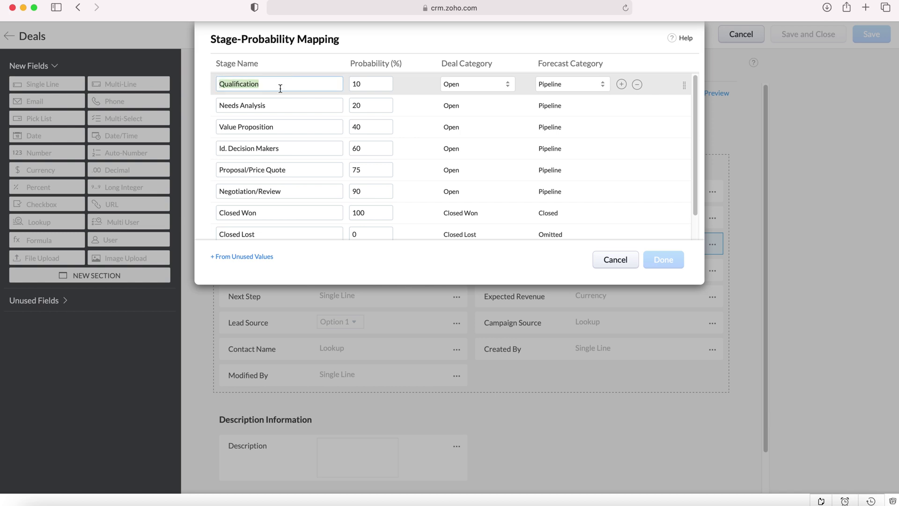
left_click(291, 87)
double_click(372, 88)
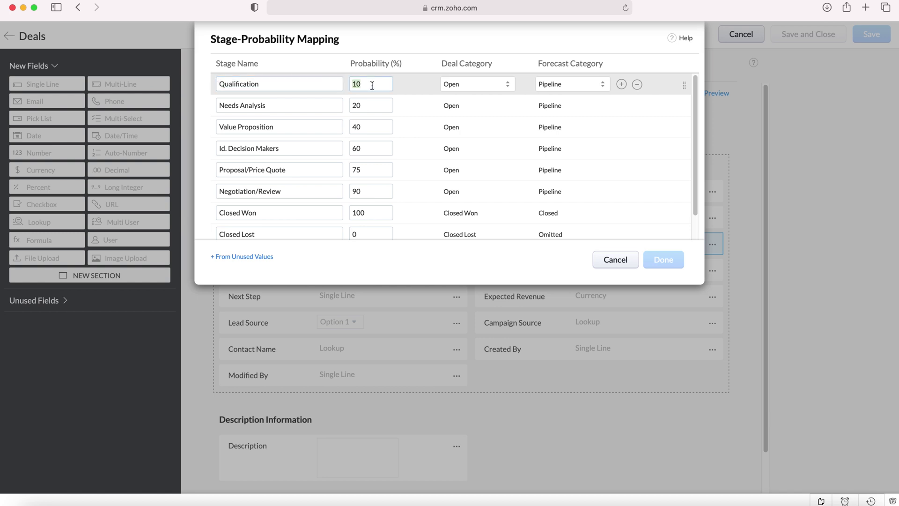
left_click(373, 85)
- Review the full stage list and add a blank stage row below Proposal/Price Quote
scroll(482, 92, "down", 1)
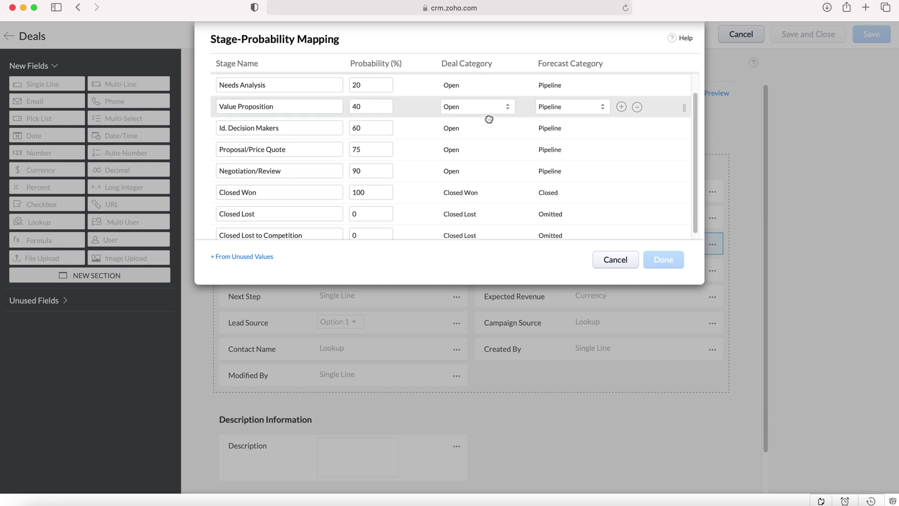
scroll(482, 164, "up", 2)
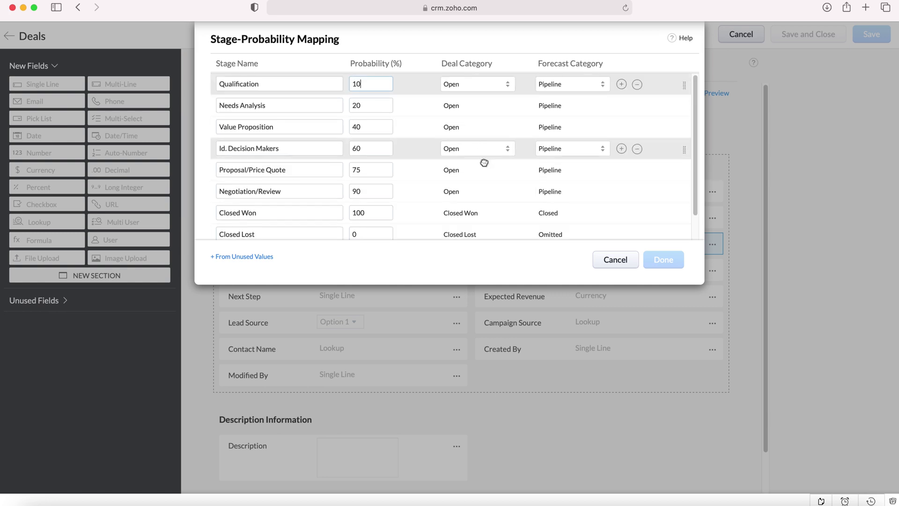
scroll(468, 150, "down", 1)
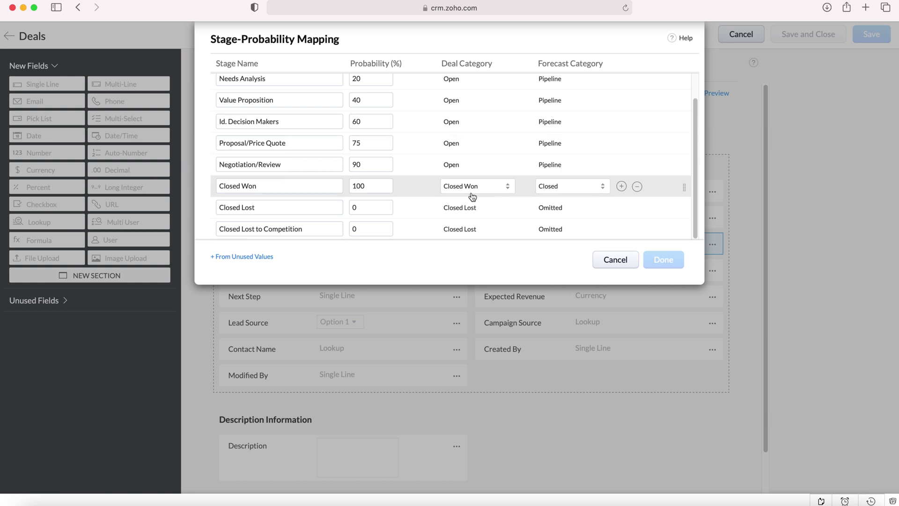
scroll(553, 139, "up", 1)
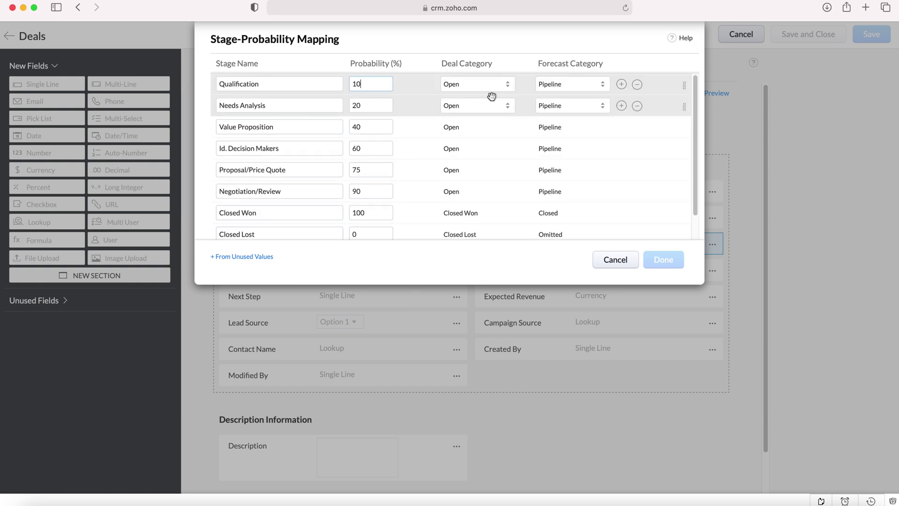
scroll(565, 86, "down", 1)
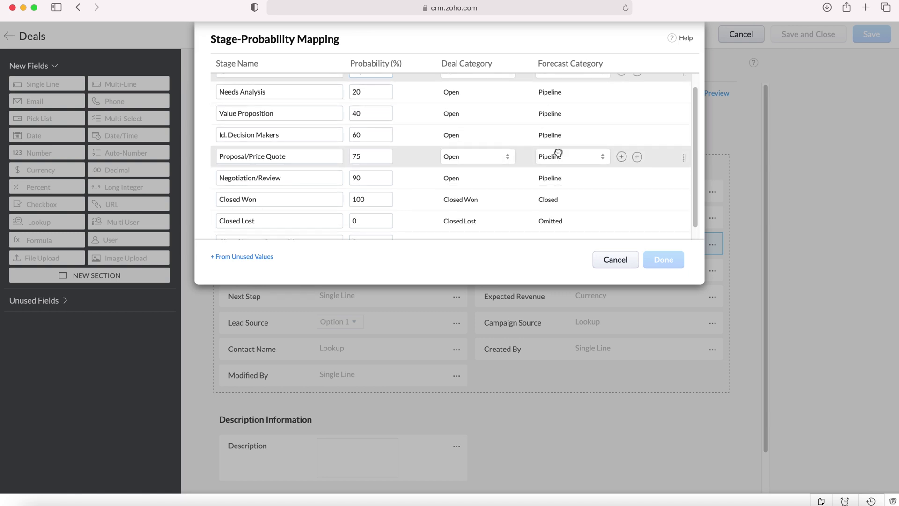
scroll(552, 199, "down", 1)
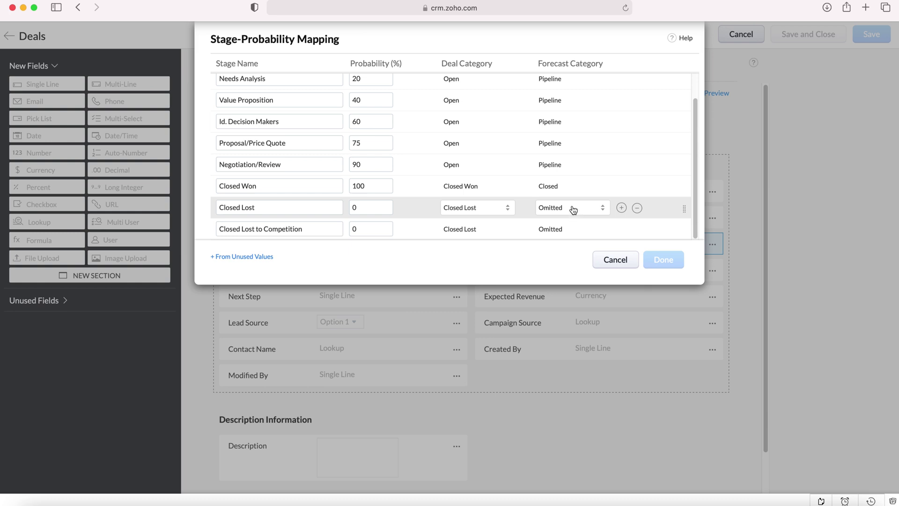
scroll(574, 209, "up", 1)
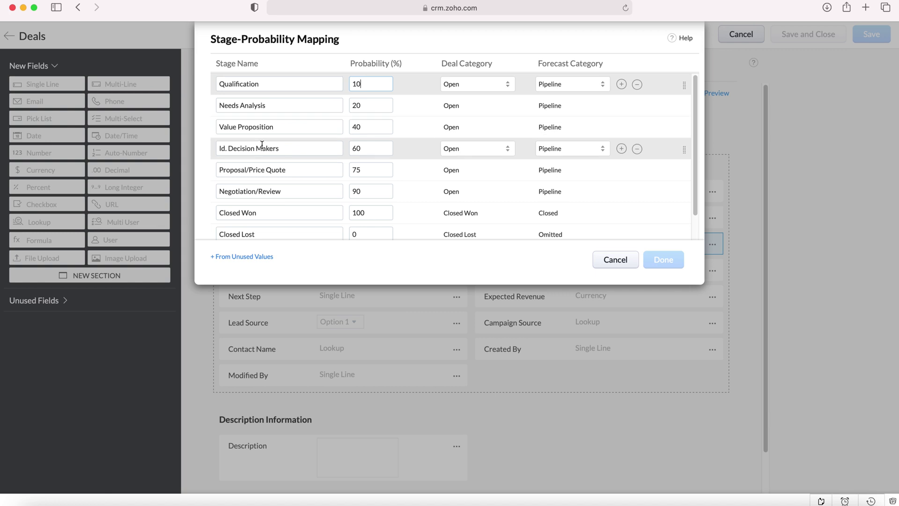
scroll(382, 178, "down", 1)
scroll(373, 172, "up", 1)
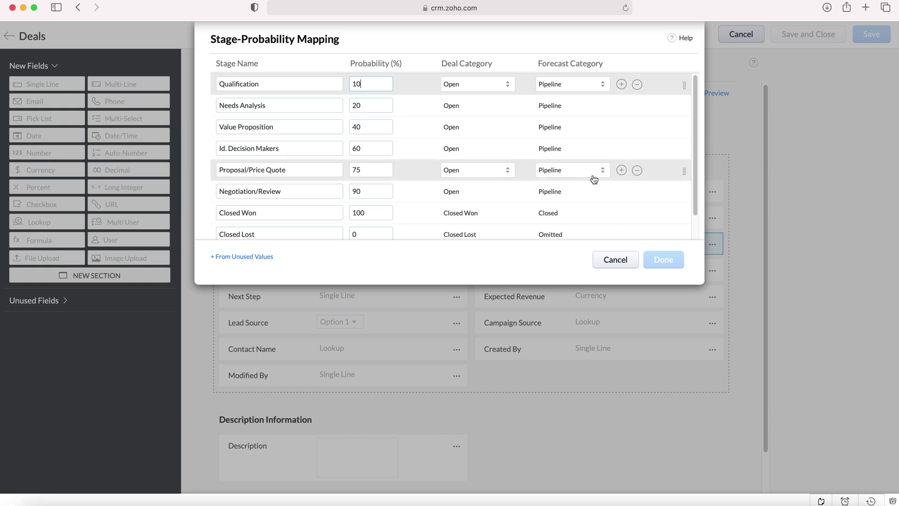
left_click(621, 171)
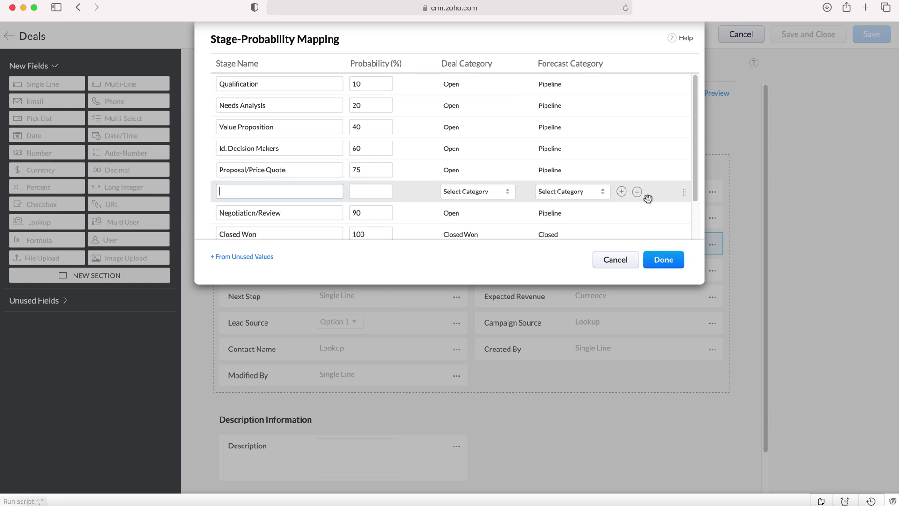
- Delete the empty stage row, leaving only the original stages through Closed Lost and Competition
left_click(247, 192)
scroll(557, 189, "down", 1)
scroll(558, 200, "down", 1)
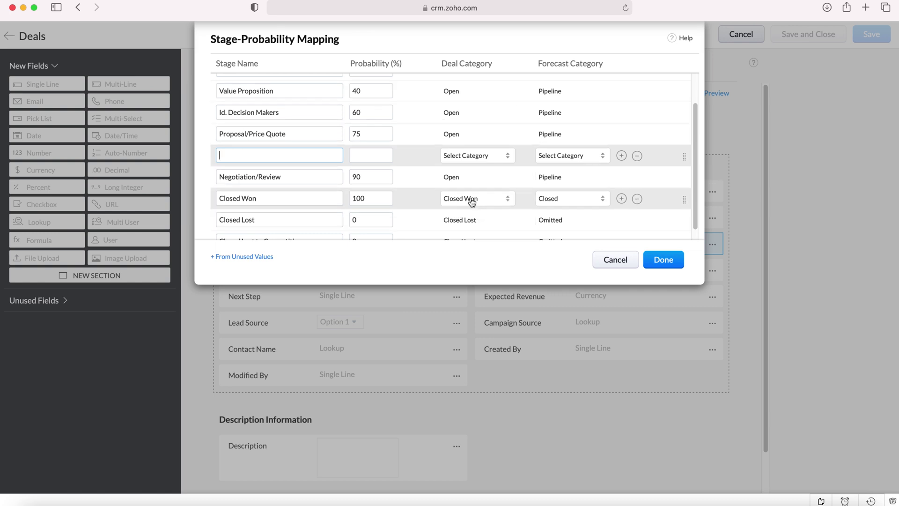
mouse_move(556, 220)
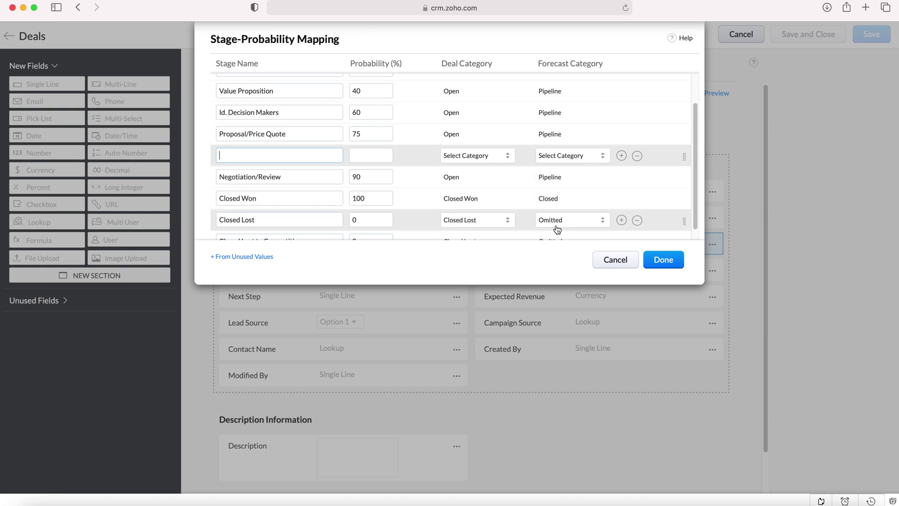
scroll(426, 223, "up", 2)
scroll(426, 223, "down", 2)
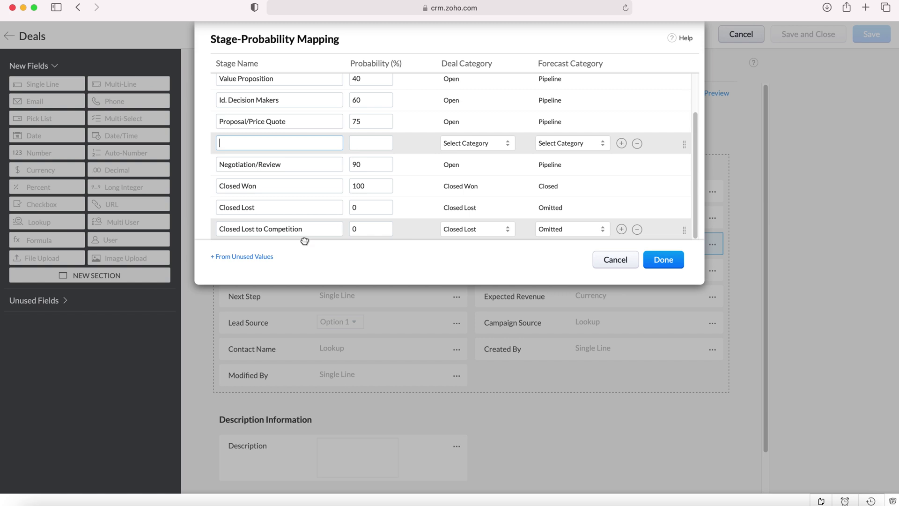
scroll(337, 183, "up", 2)
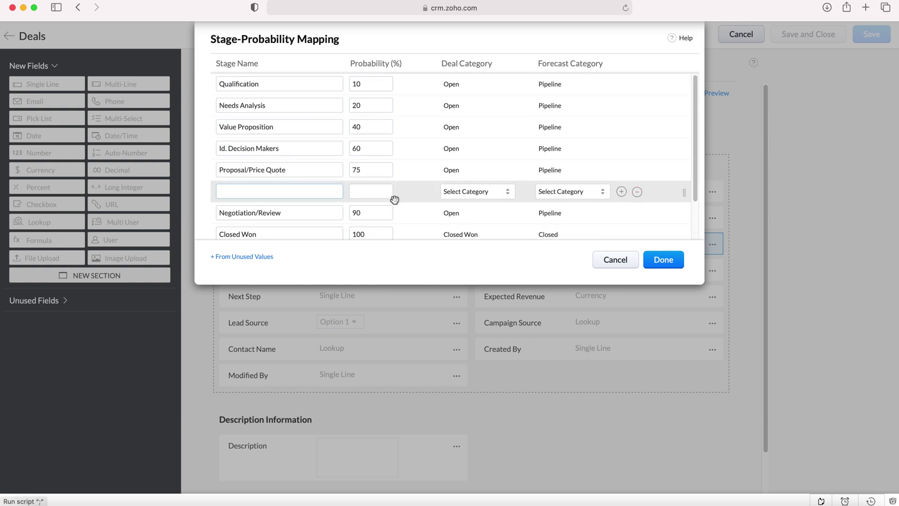
left_click(638, 192)
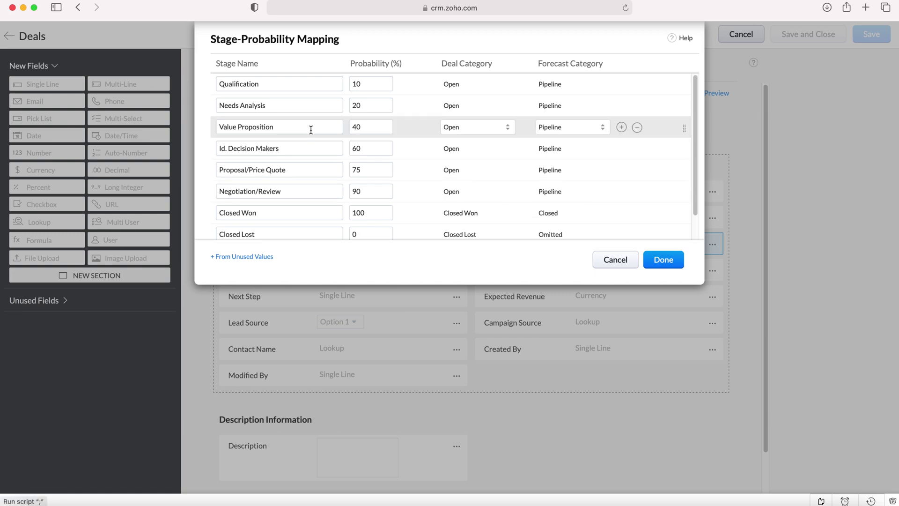
scroll(308, 151, "down", 1)
scroll(310, 155, "up", 1)
scroll(497, 169, "down", 1)
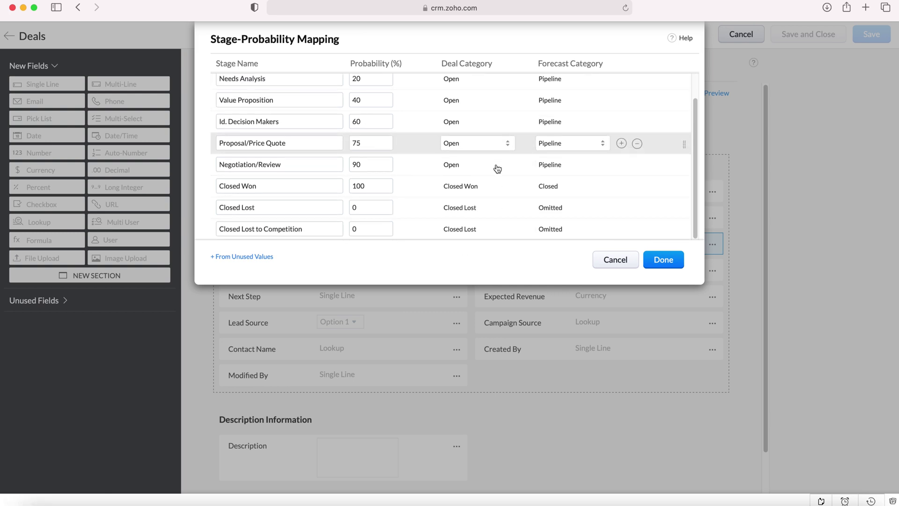
- Confirm the mapping with Done, then view and dismiss the Stage field's options
left_click(663, 260)
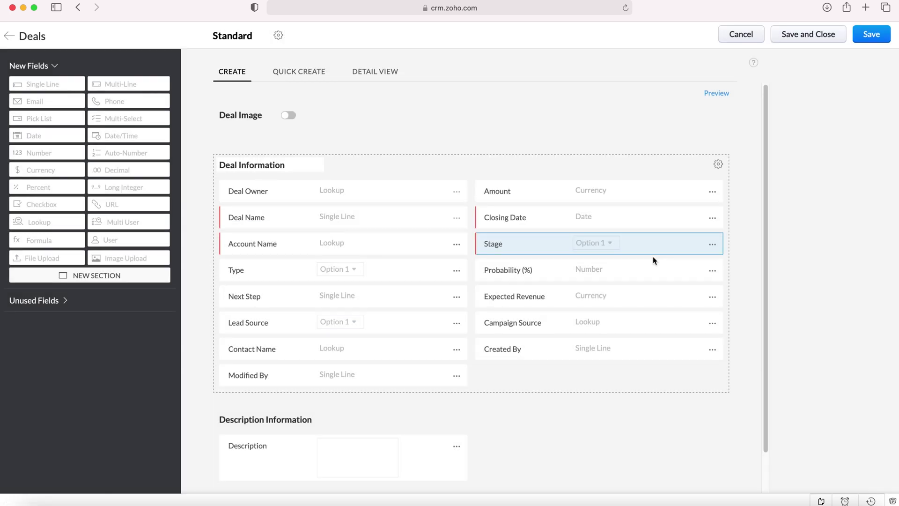
left_click(714, 248)
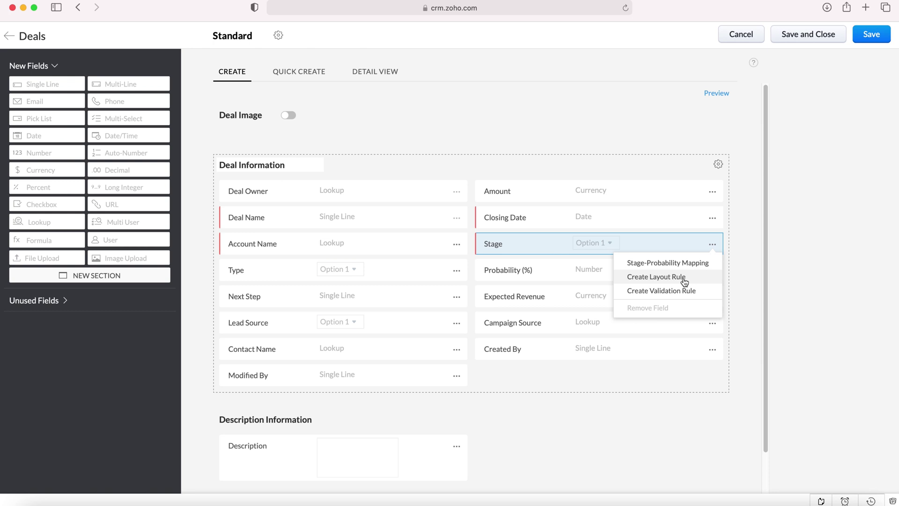
left_click(804, 198)
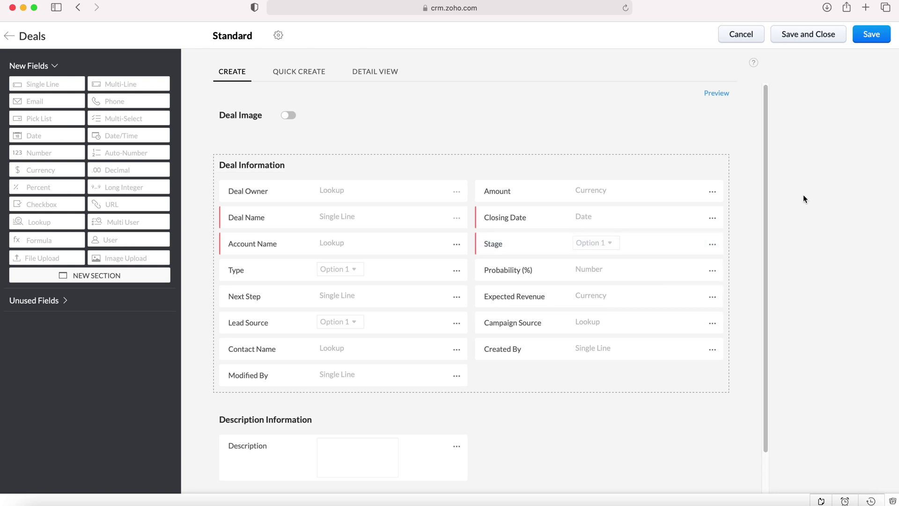
- Save the Deals Standard layout and check the 'updated successfully' confirmation
left_click(871, 38)
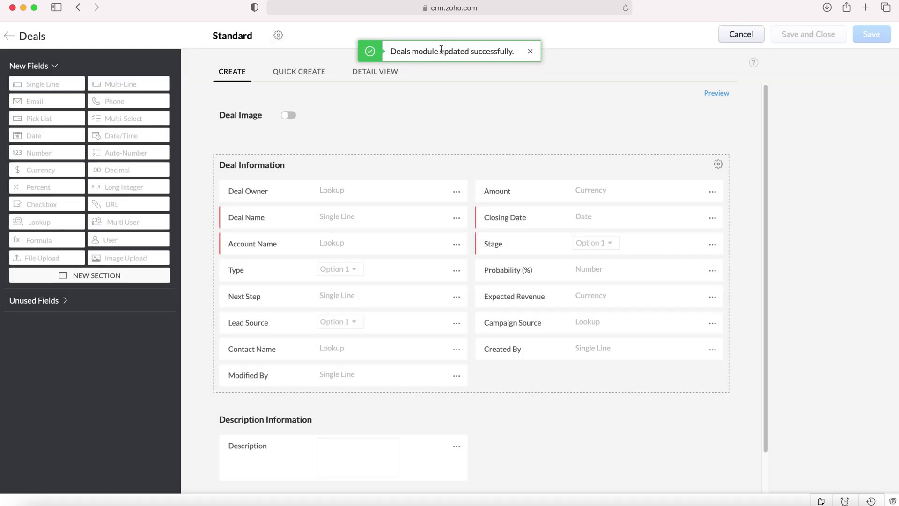
left_click_drag(440, 52, 507, 53)
left_click(507, 54)
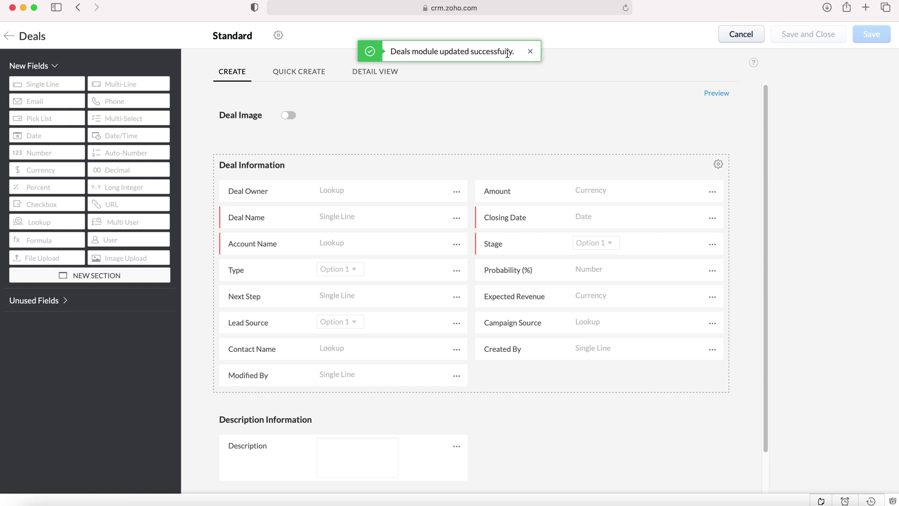